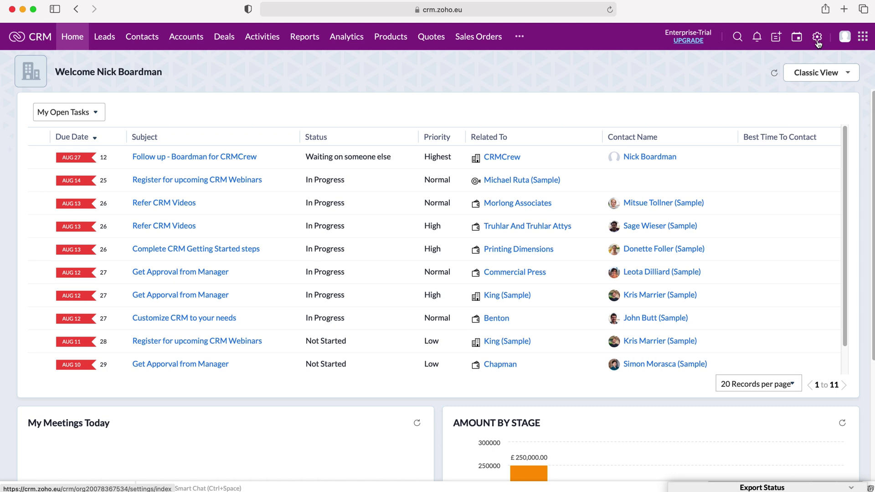
Open the Gamescope settings in the CRM setup and look through the trophy challenges and their point criteria.
click(817, 39)
drag(137, 112, 101, 112)
click(116, 112)
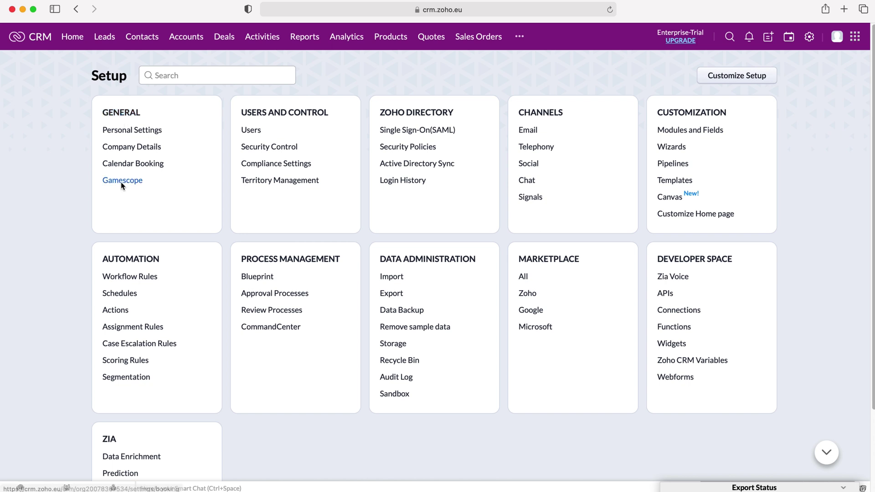
click(120, 182)
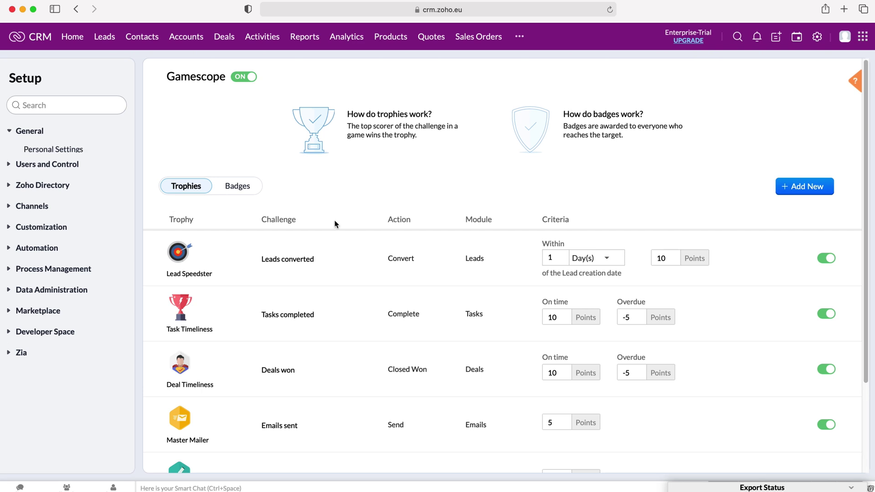
scroll(508, 216, down, 2)
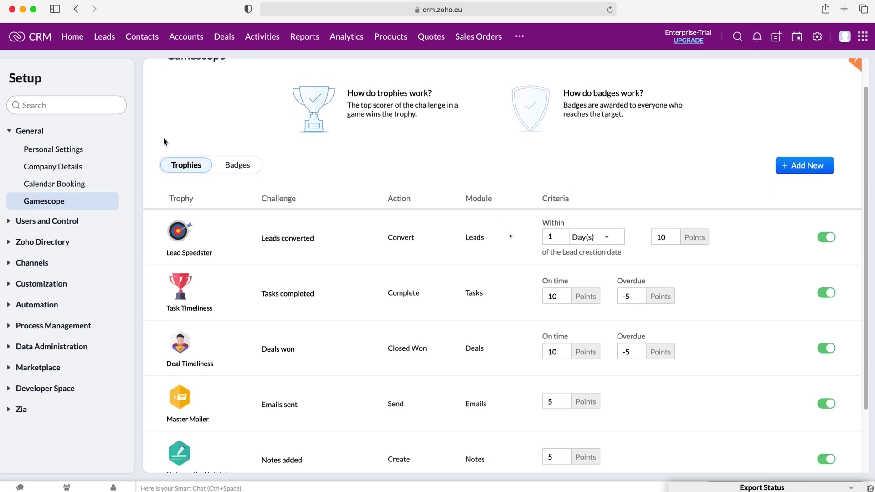
scroll(165, 141, up, 2)
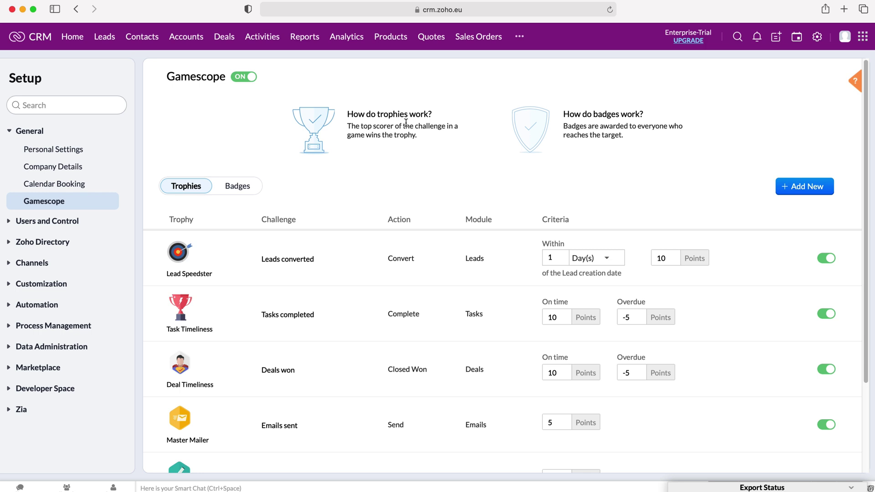
scroll(349, 168, down, 1)
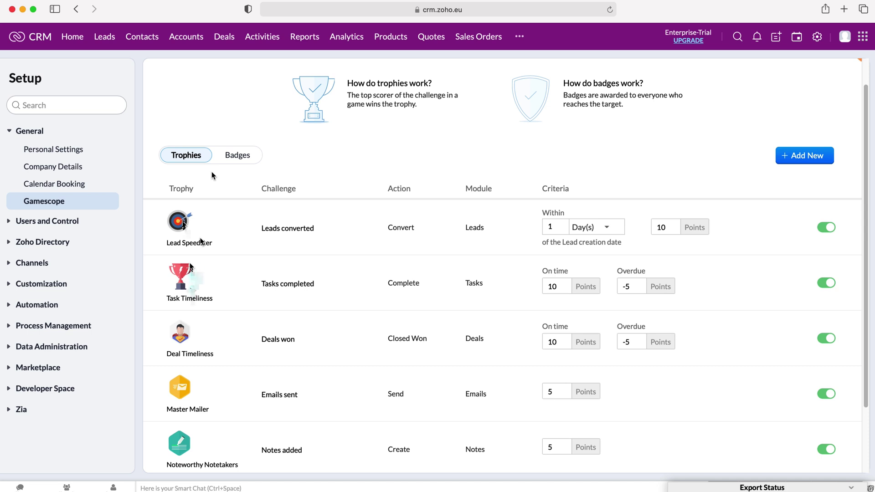
scroll(212, 176, down, 2)
scroll(190, 316, up, 3)
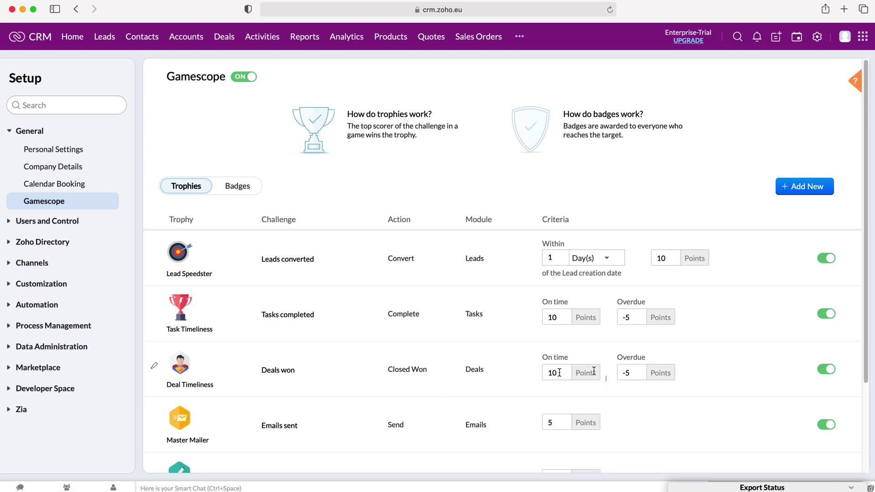
Start a new Gamescope badge named "Test" with the description "Test Bade" and the red winged emblem on a white shield.
click(237, 187)
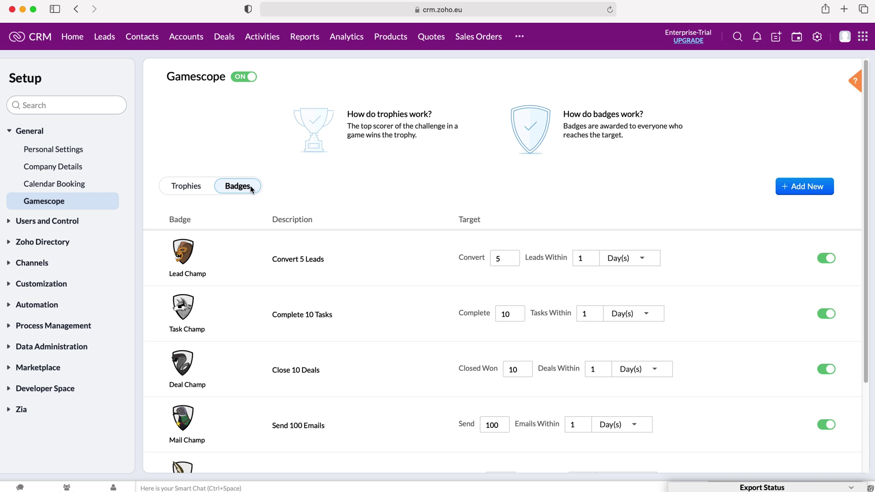
click(794, 191)
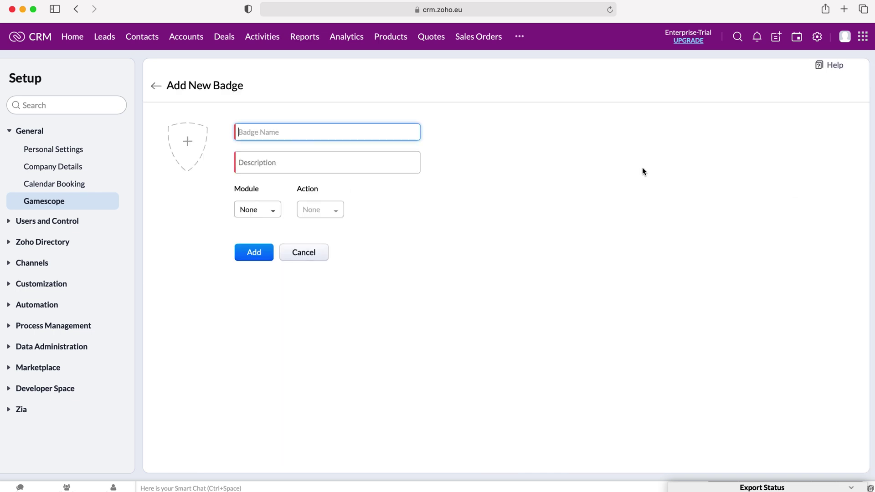
text(Test)
key(Tab)
text(Test Bade)
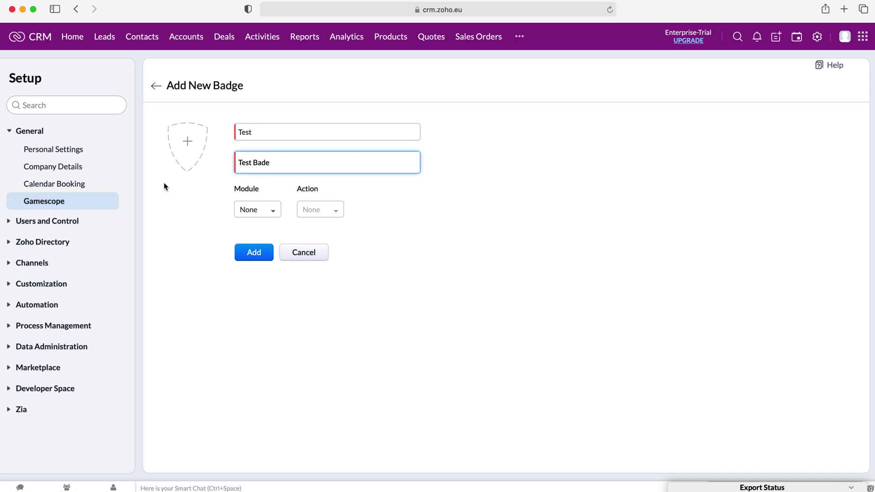
click(188, 146)
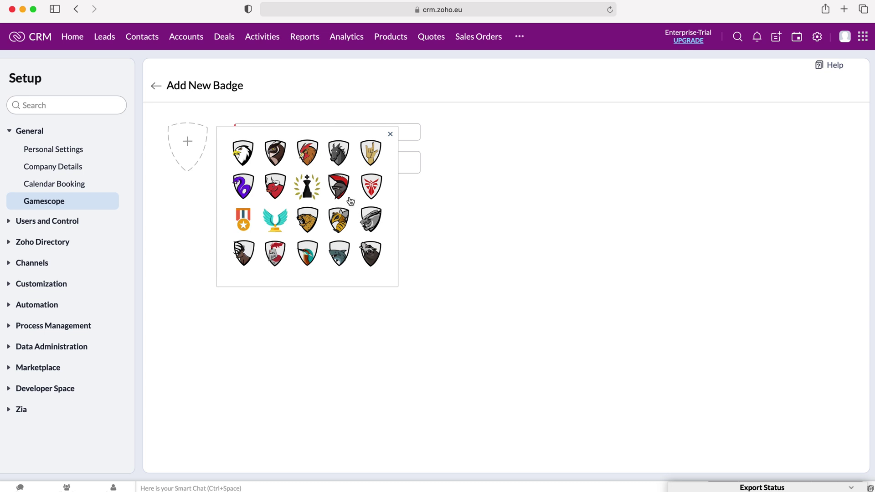
click(372, 187)
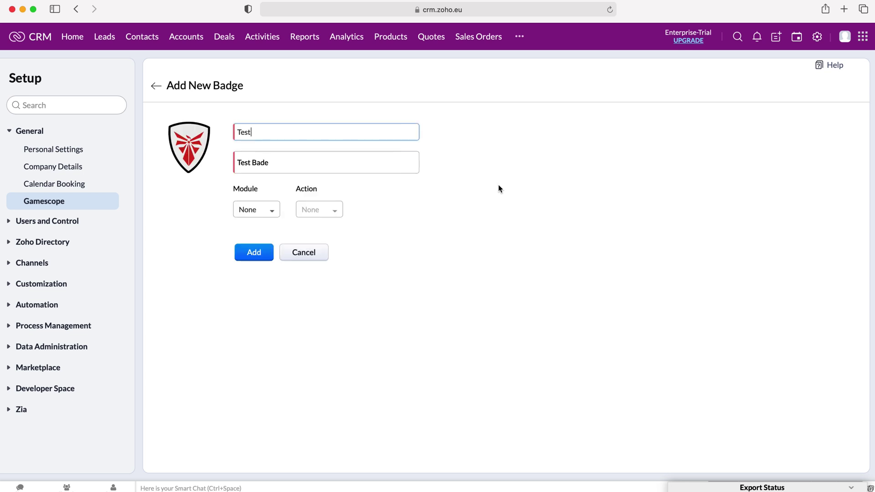
Set the new badge's module to Deals and its action to Closed Won.
click(253, 213)
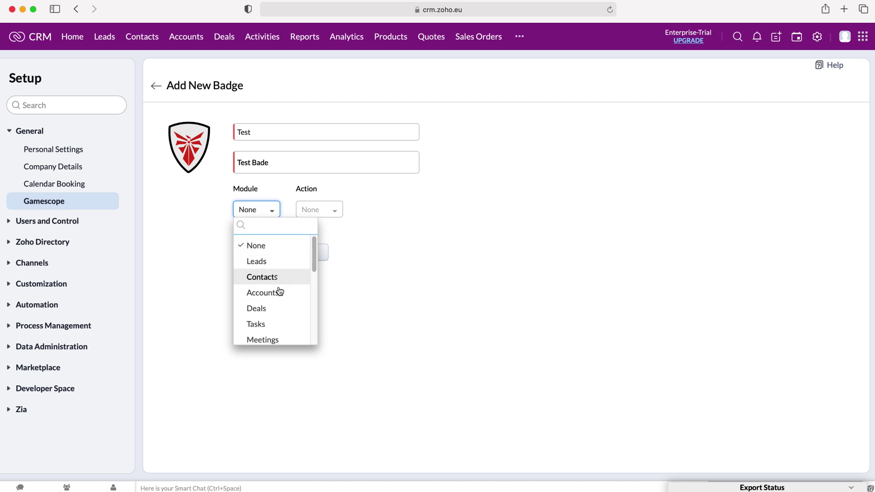
click(273, 309)
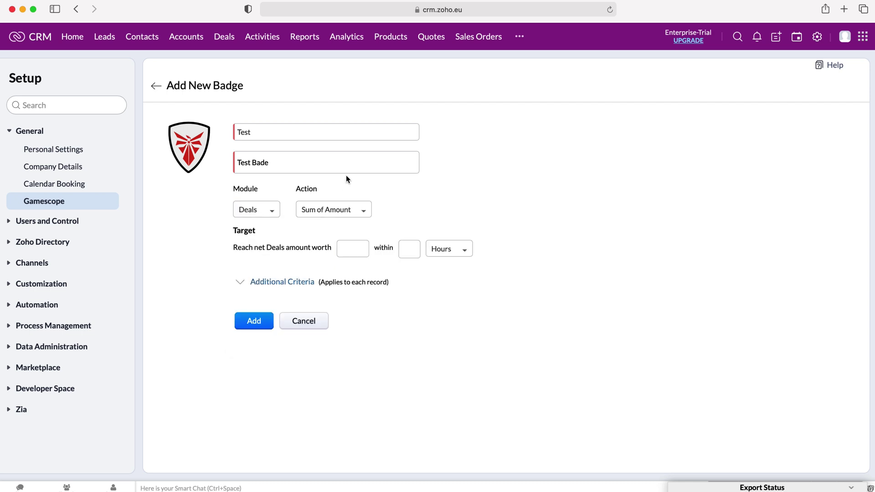
click(364, 214)
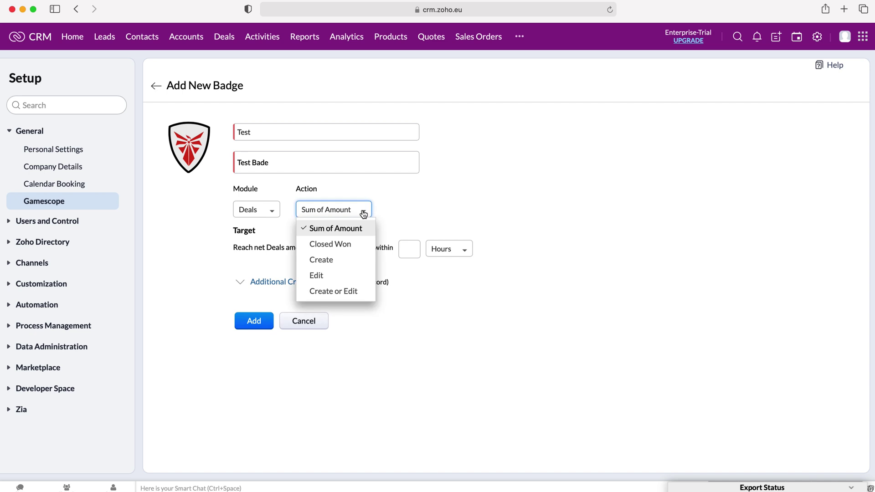
click(340, 244)
click(290, 245)
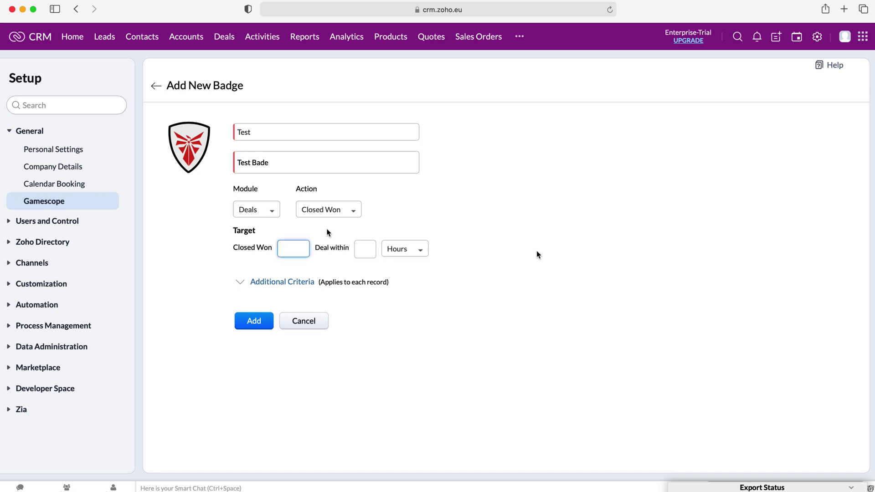
click(372, 248)
click(403, 251)
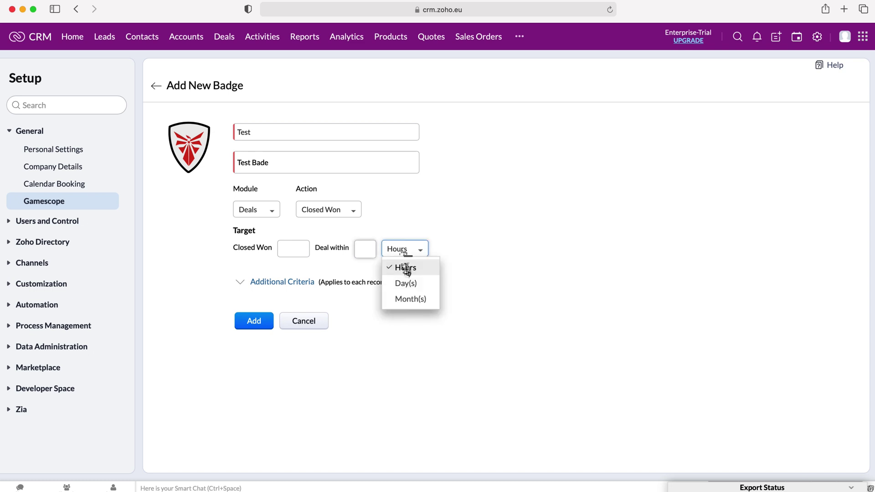
click(361, 269)
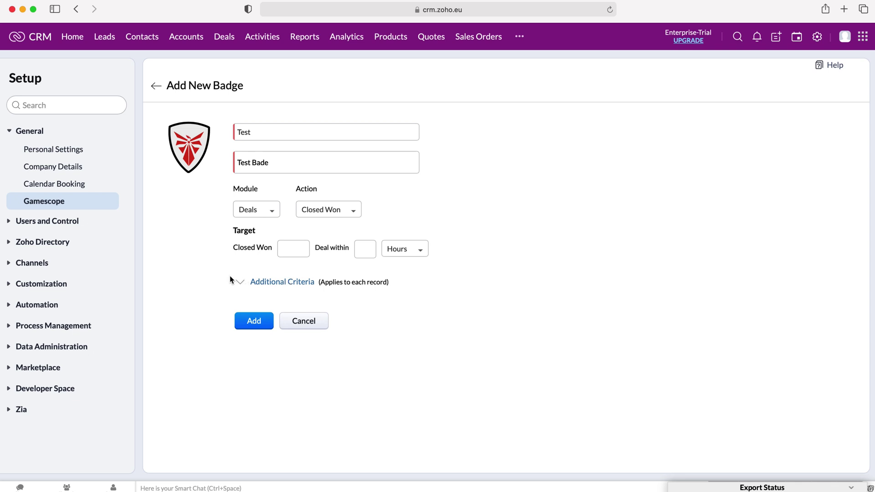
Add an additional criterion to the badge requiring the deal Amount to be >= 100000.
click(246, 284)
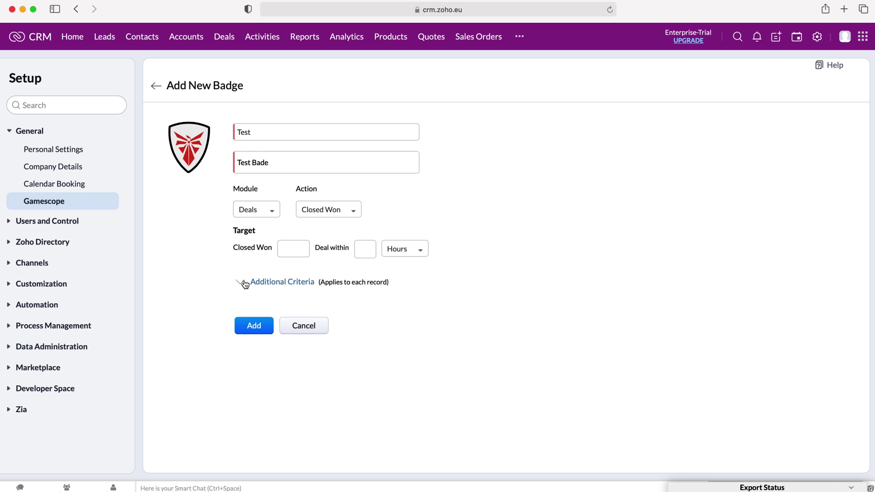
click(284, 313)
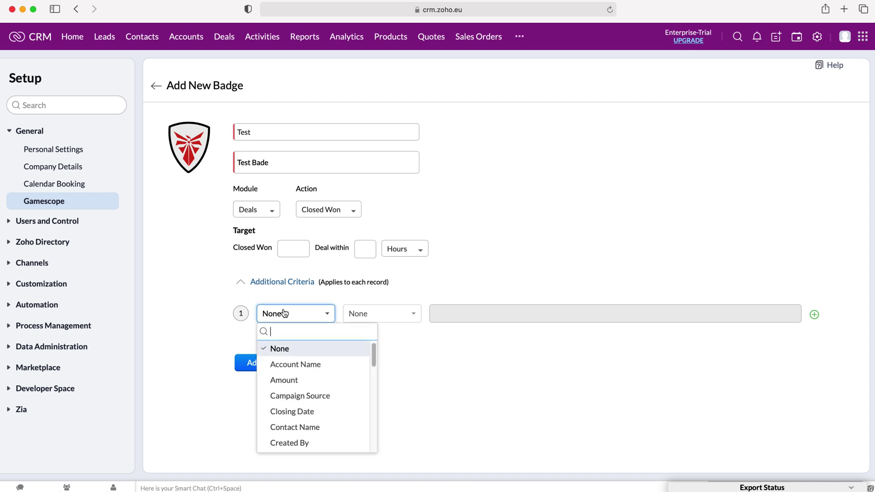
click(289, 380)
click(387, 324)
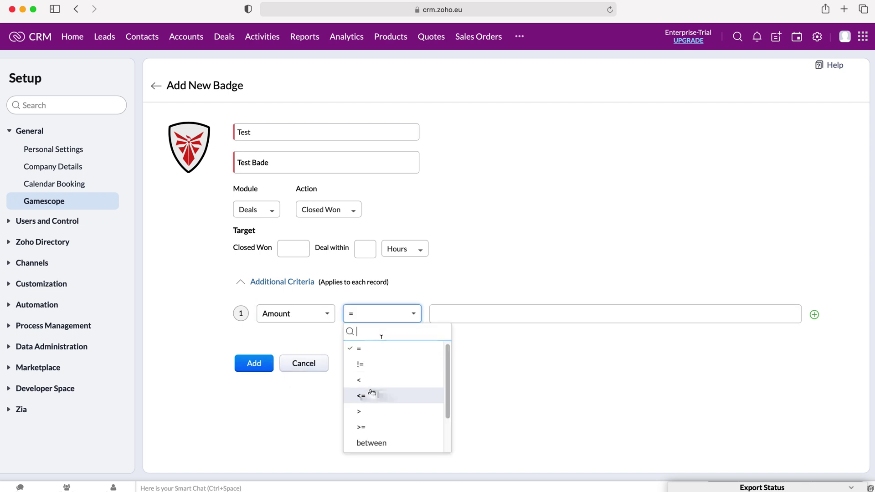
click(370, 426)
click(485, 311)
text(100000)
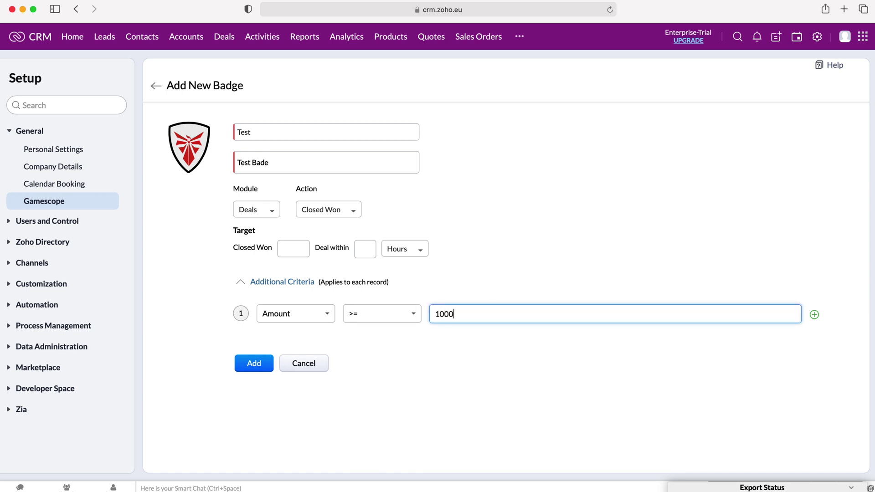
click(261, 135)
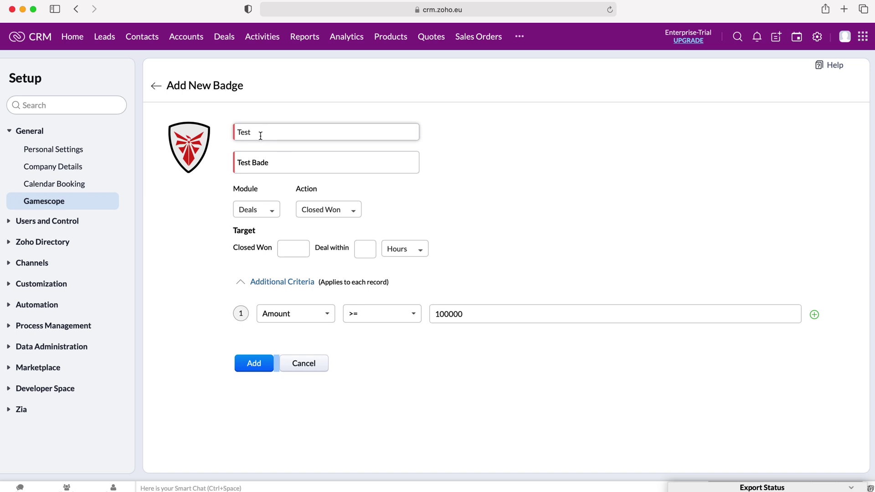
Set the badge target to 2 closed won deals within 3 days and add the badge.
click(289, 247)
click(289, 246)
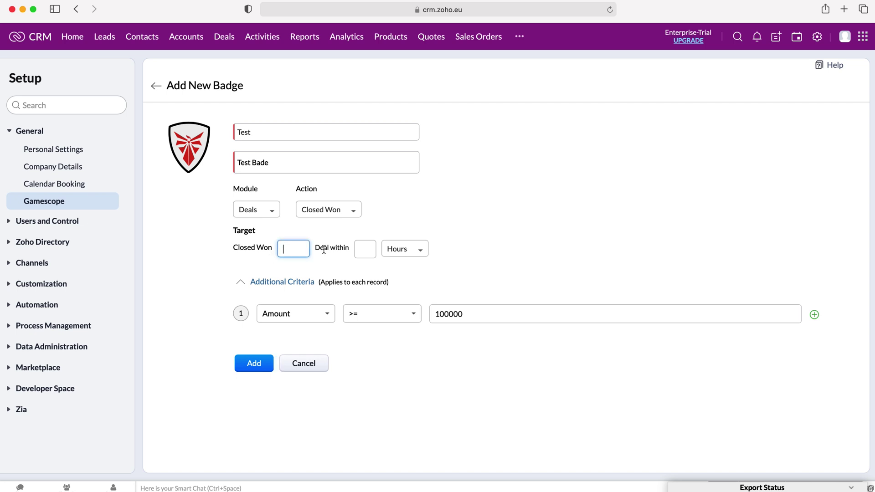
text(2)
click(364, 252)
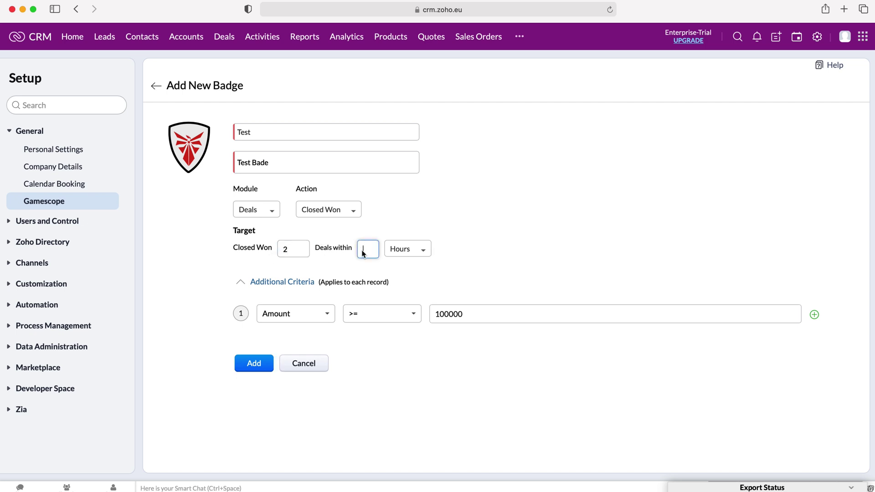
text(3)
click(604, 234)
click(421, 252)
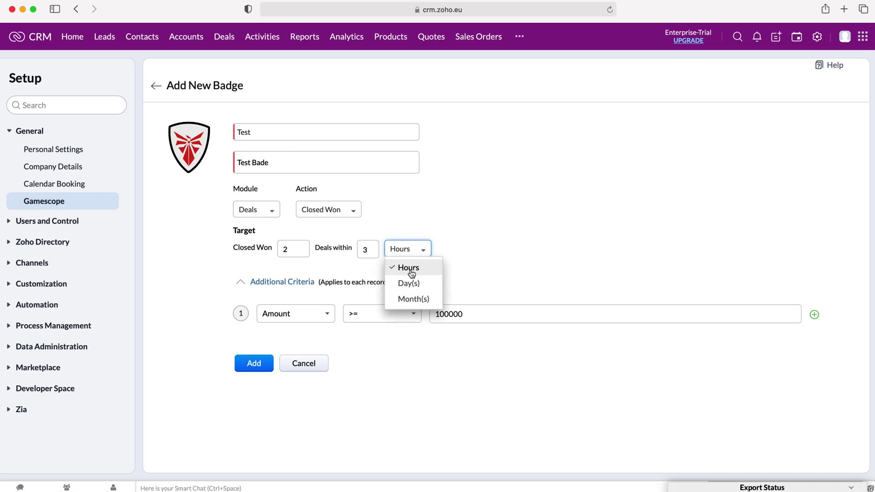
click(408, 283)
click(270, 364)
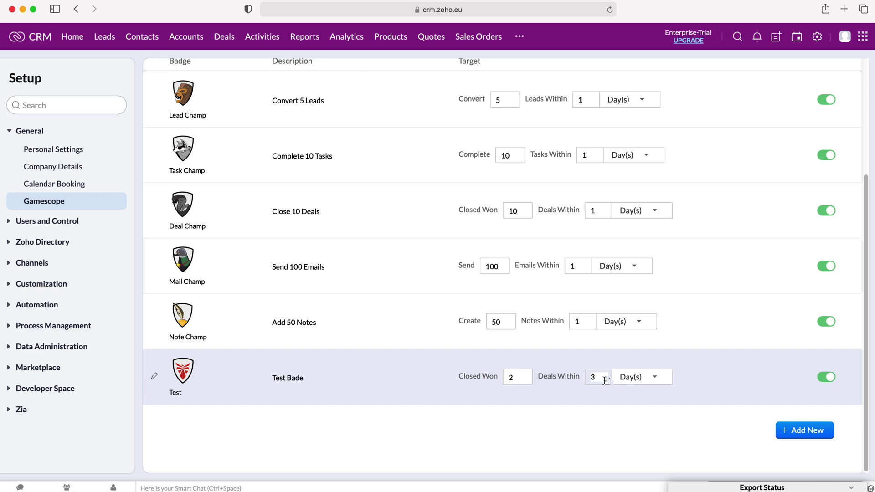
scroll(469, 405, up, 4)
scroll(469, 397, down, 4)
scroll(469, 397, up, 4)
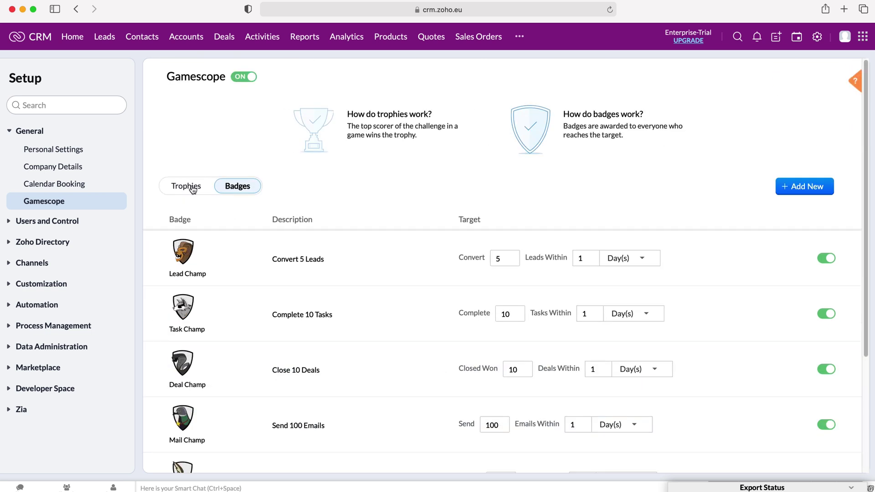